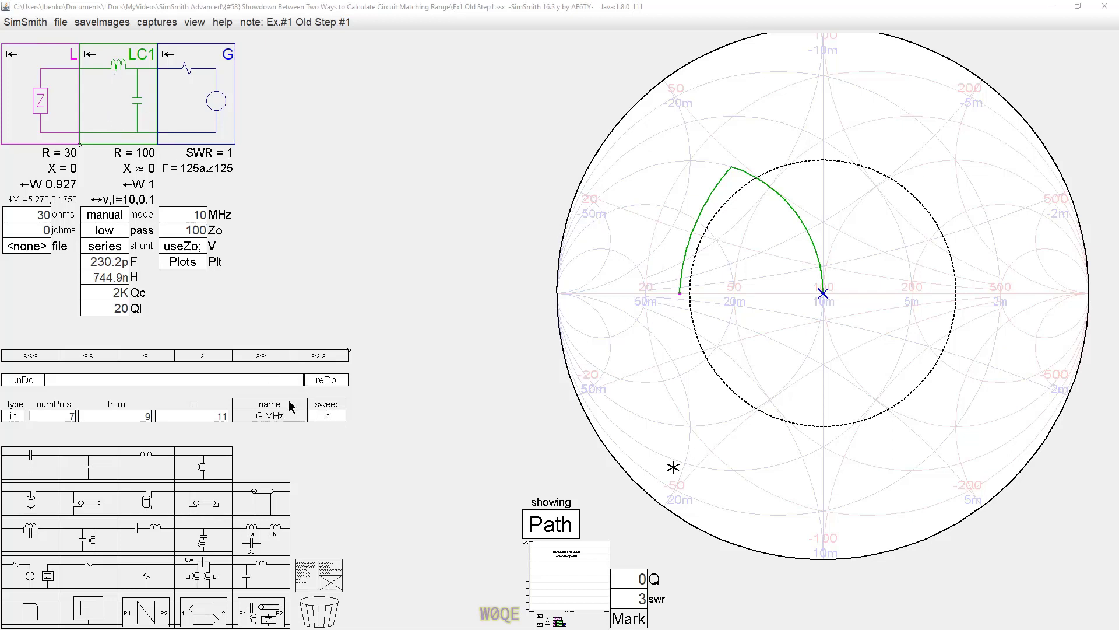
Add sweeps over the LC1.F capacitance and LC1.H inductance
click(273, 408)
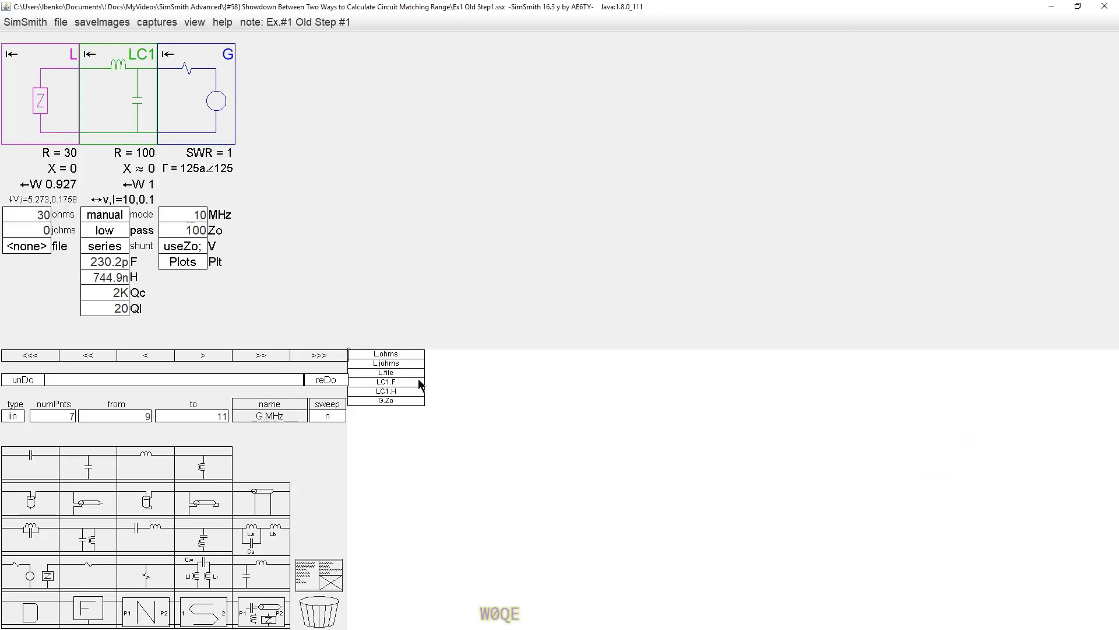
click(401, 379)
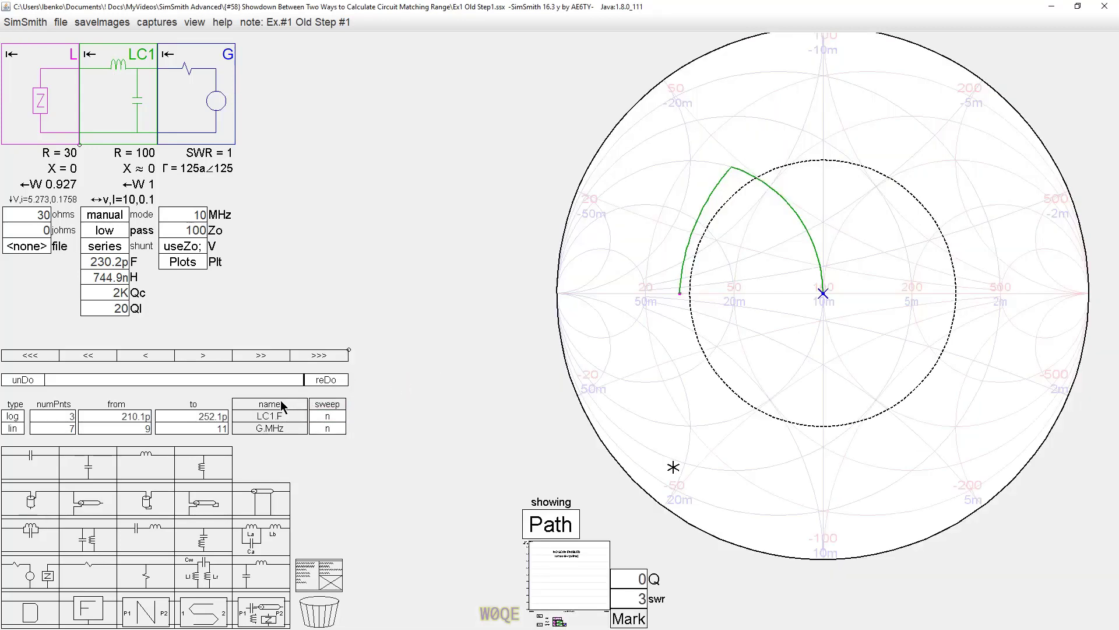
click(282, 403)
click(380, 381)
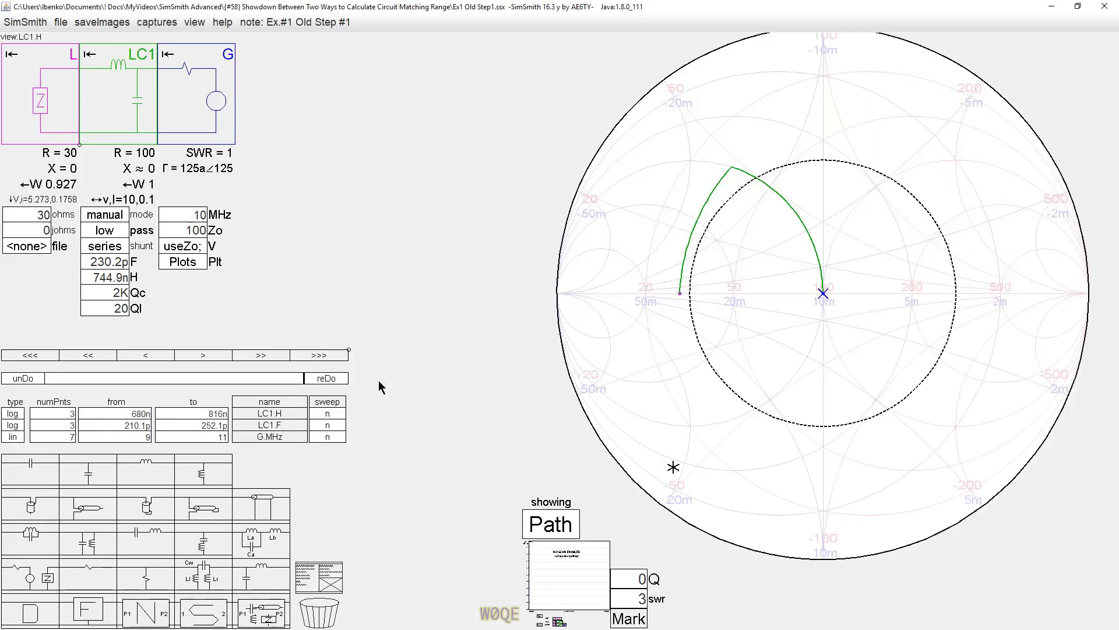
Enable both LC1 sweeps and chart the sweep grid with the matching path (Both)
click(335, 415)
click(336, 427)
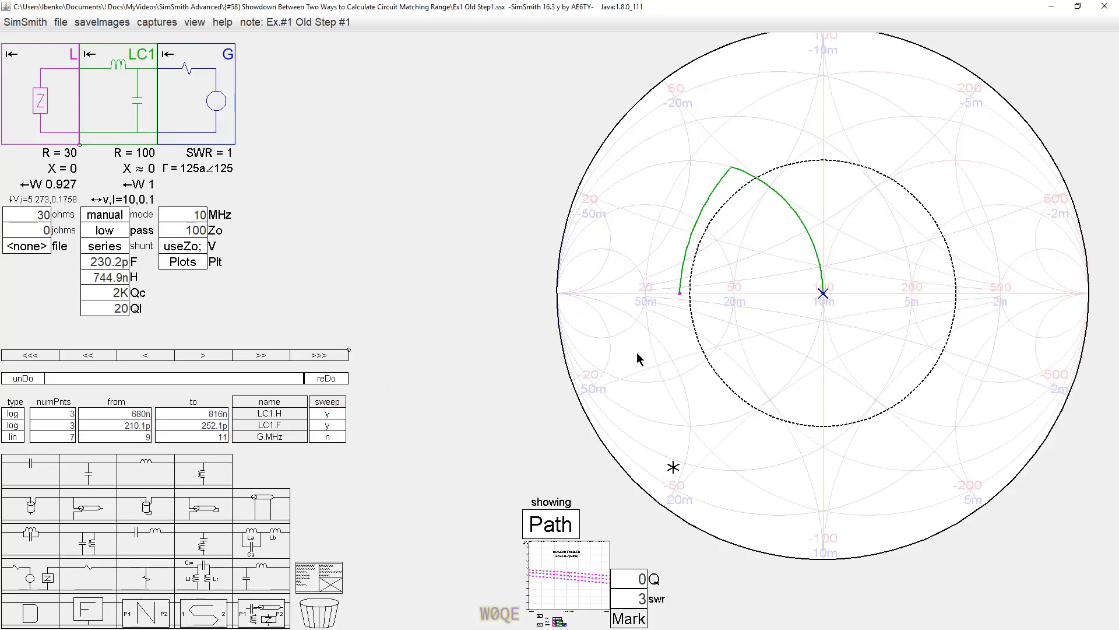
click(549, 526)
click(552, 525)
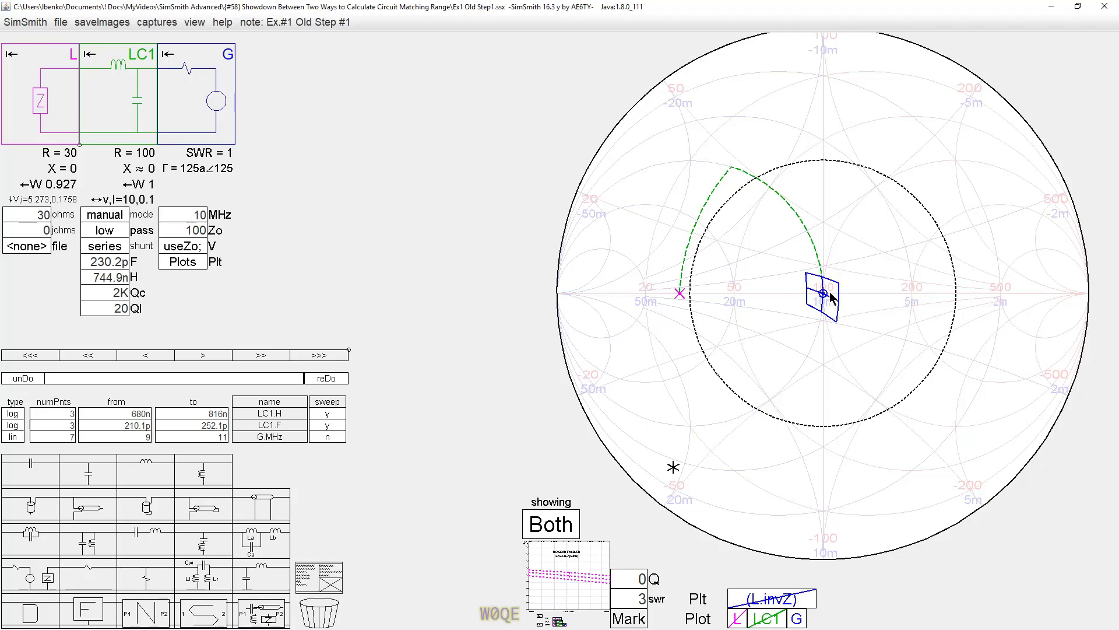
Zoom in on the tolerance box and set both LC1.H and LC1.F sweeps to lin spacing
scroll(832, 301, up, 2)
drag(824, 301, 849, 295)
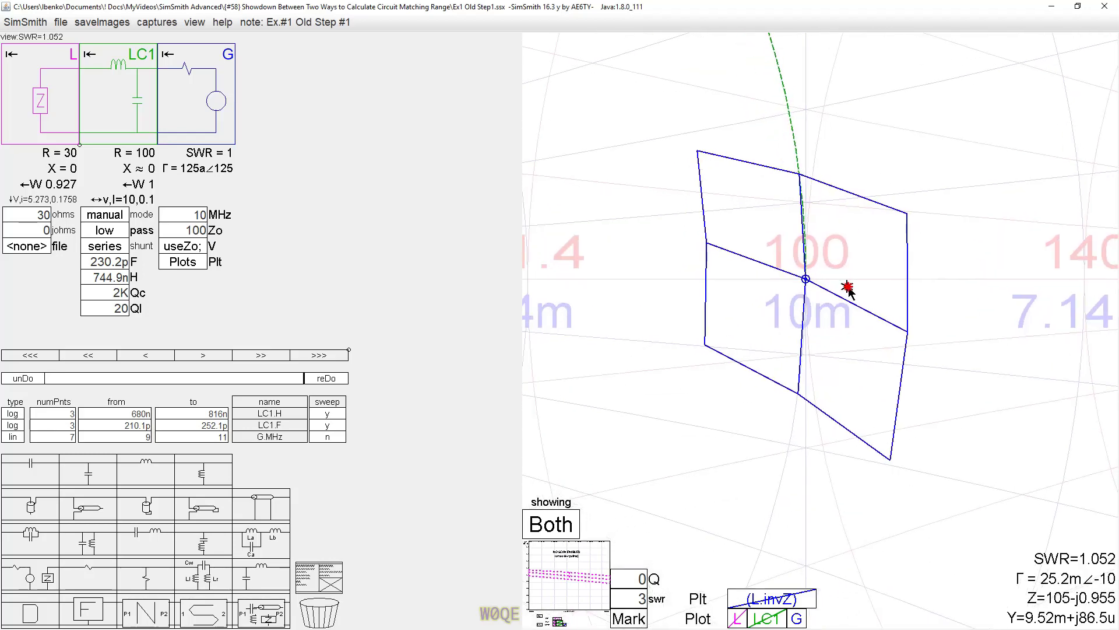
click(12, 414)
click(12, 414)
click(12, 426)
click(12, 426)
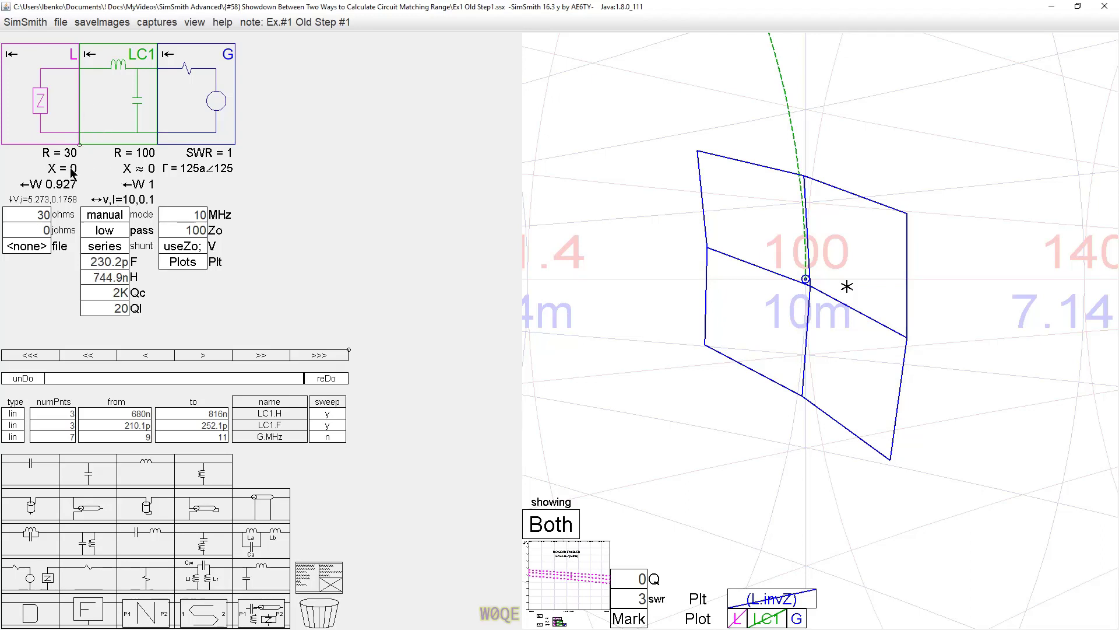
click(61, 24)
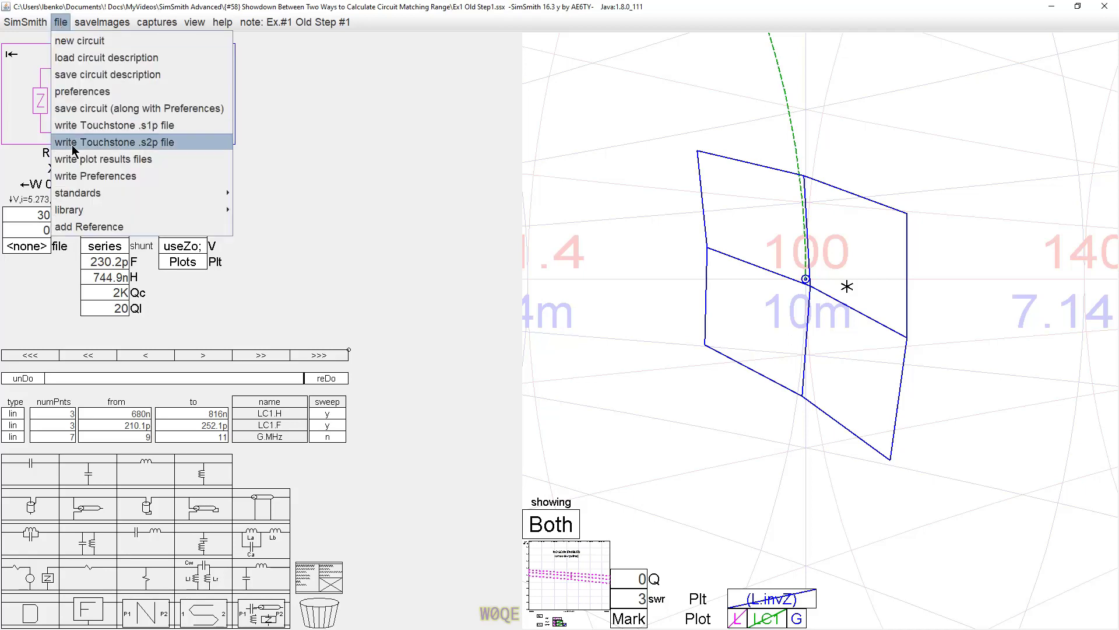
Check the preferences, then return the LC1.H and LC1.F sweeps to log spacing
click(64, 92)
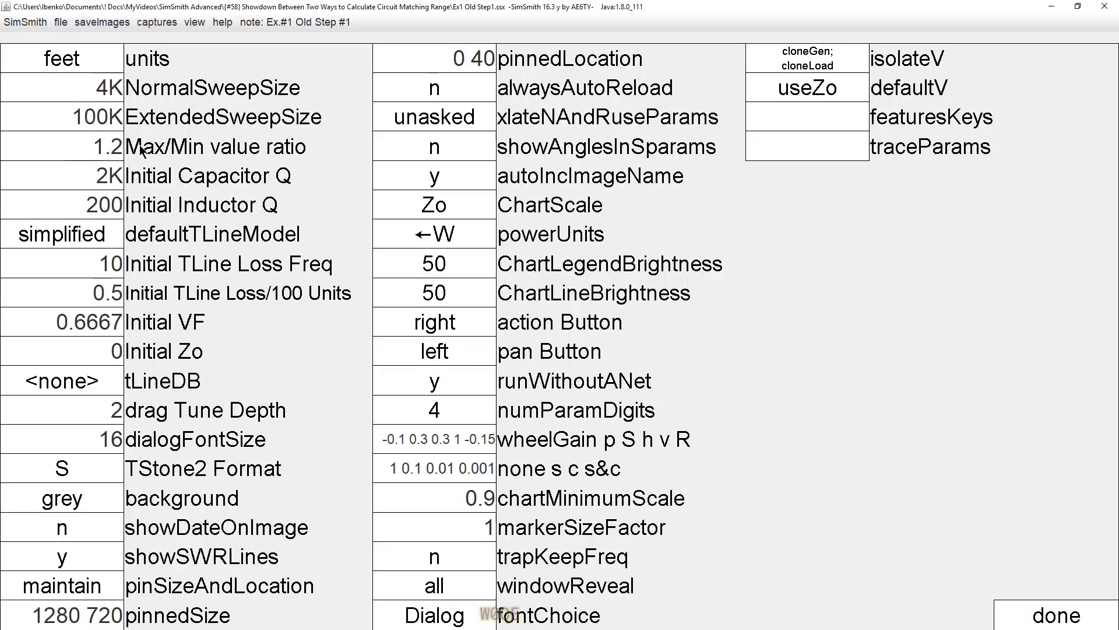
click(1037, 621)
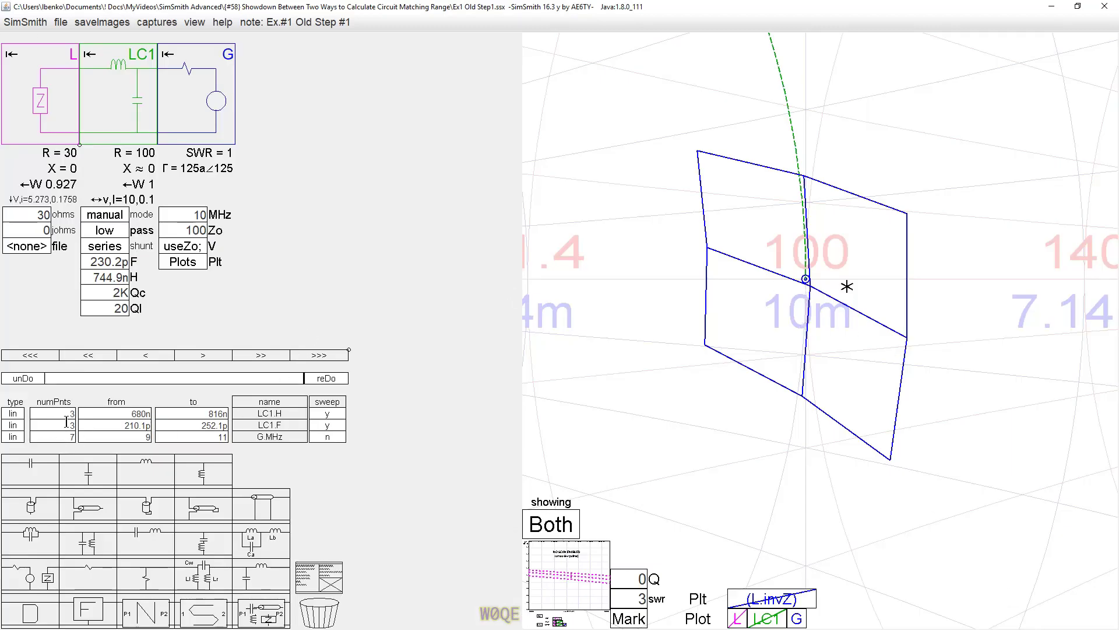
click(13, 414)
click(13, 425)
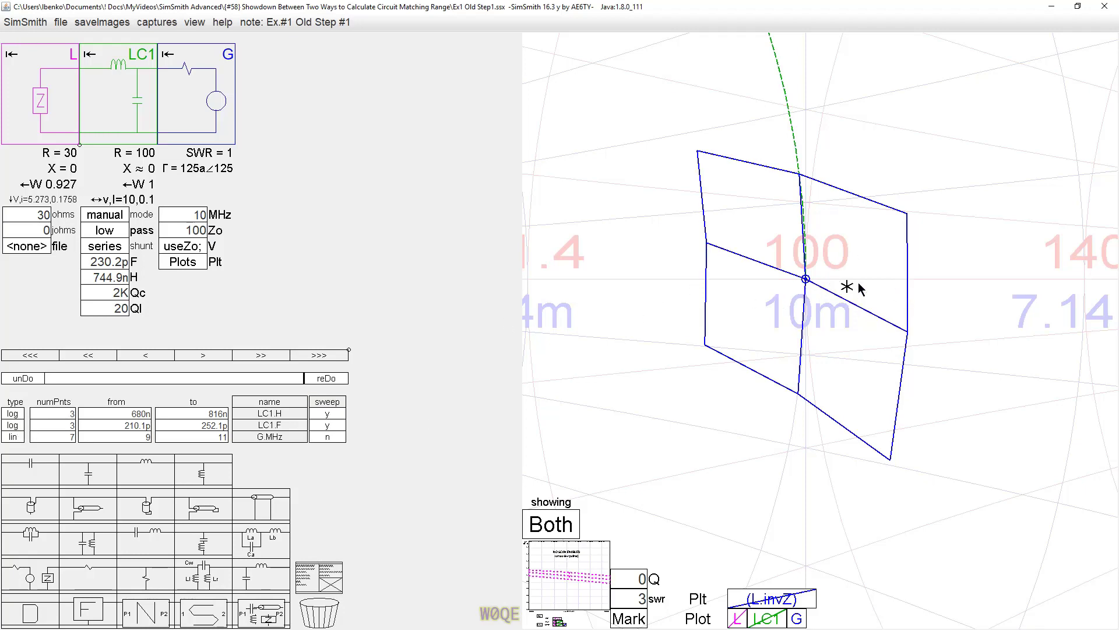
scroll(963, 305, down, 2)
scroll(967, 305, down, 2)
Zoom out the Step 1 Smith chart
scroll(1000, 307, down, 2)
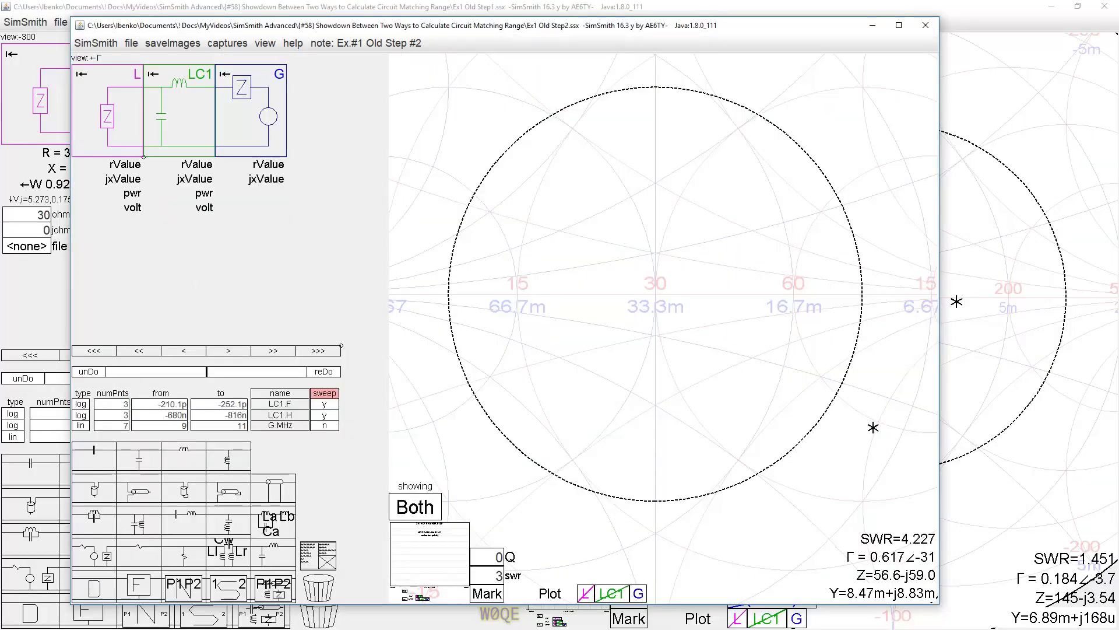
Move the Step 2 window left and down so its chart sits beside Step 1's
drag(444, 29, 651, 19)
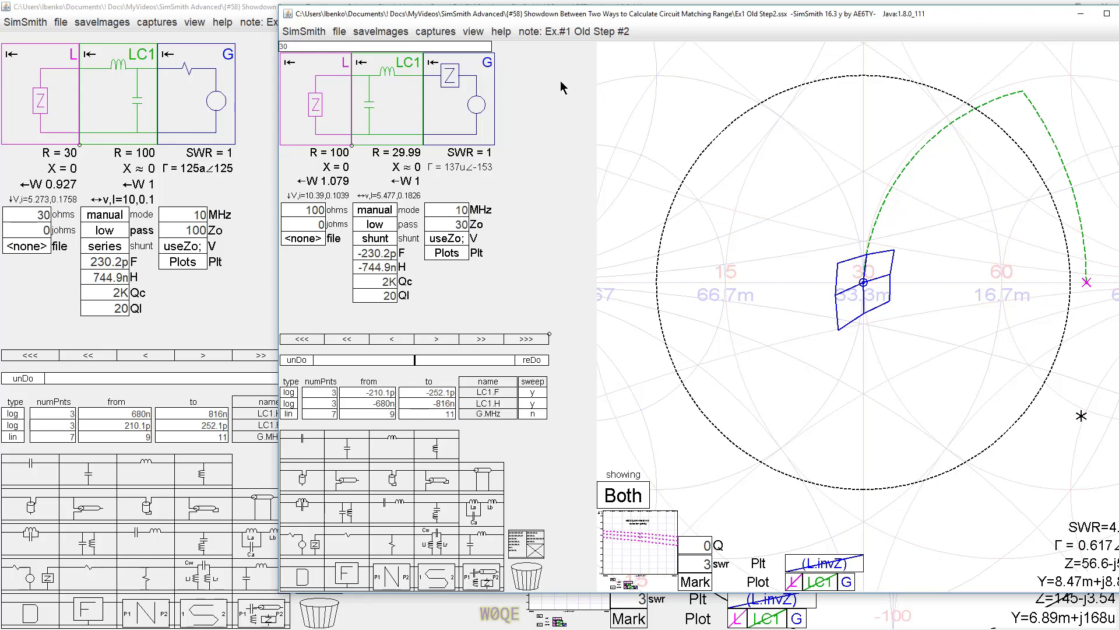
drag(566, 13, 95, 38)
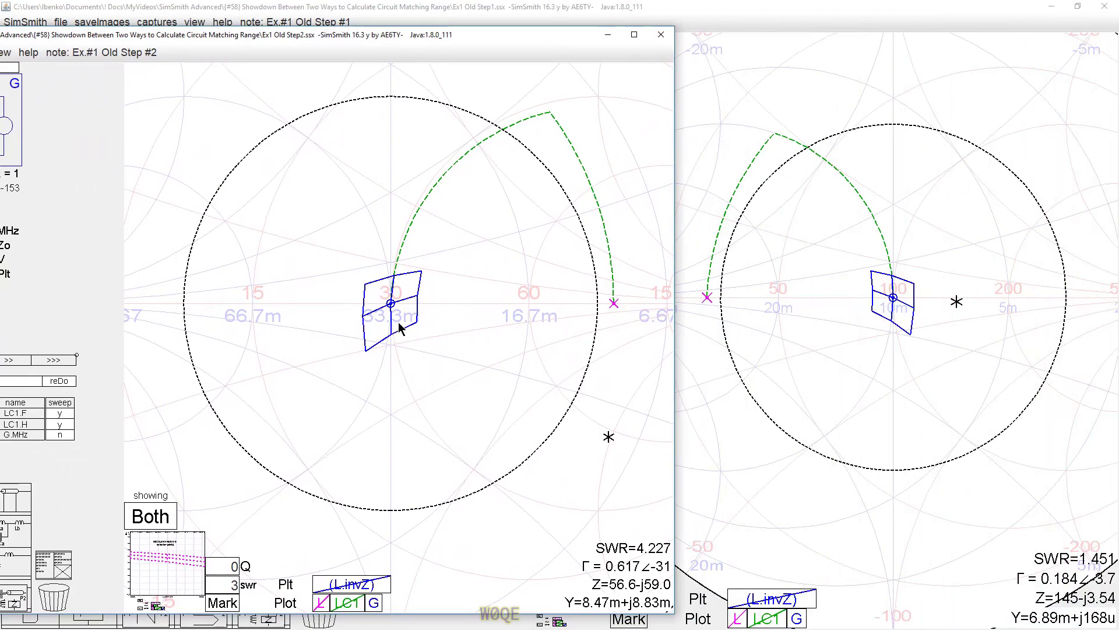
Zoom out both charts, recentre the Step 1 chart, and shift the Step 2 window up-left
scroll(400, 323, down, 2)
click(911, 349)
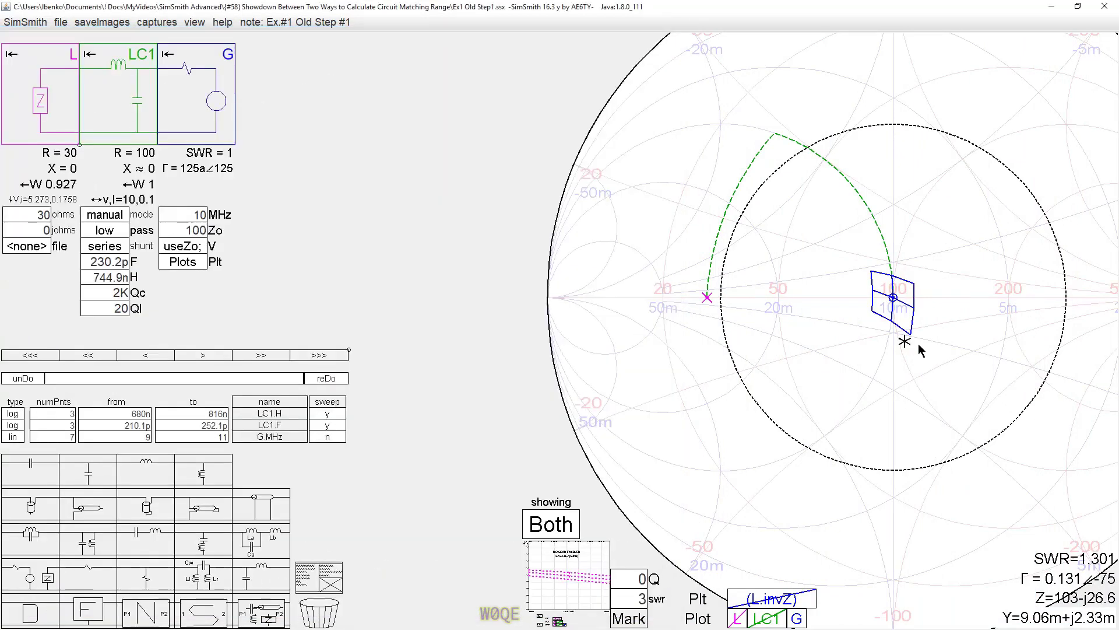
scroll(920, 353, down, 1)
drag(919, 353, 822, 309)
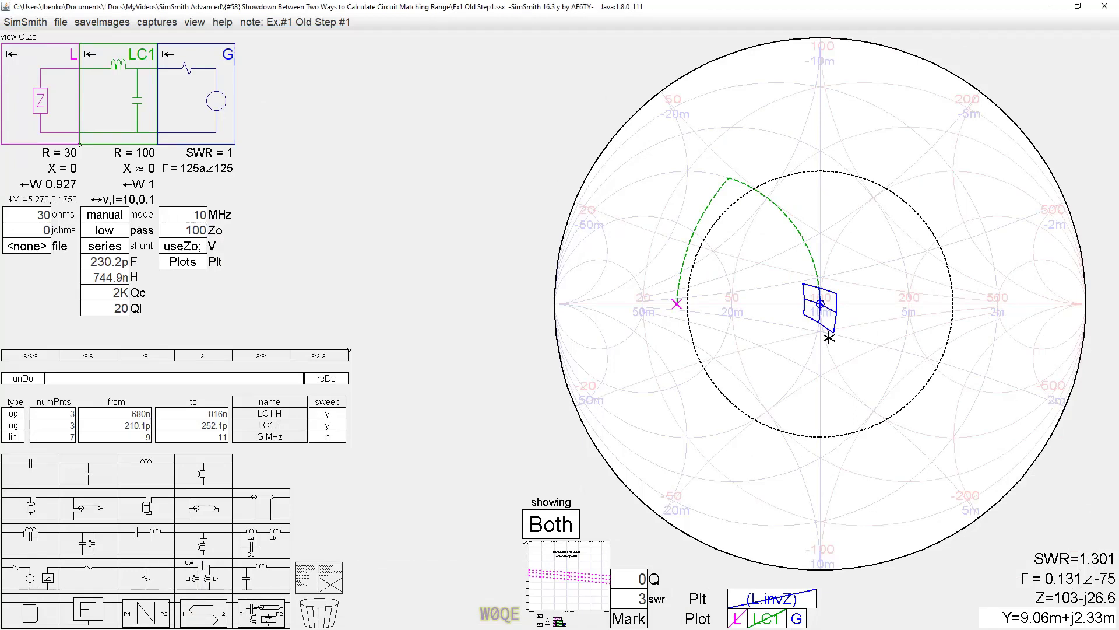
key(alt+Tab)
drag(390, 35, 324, 19)
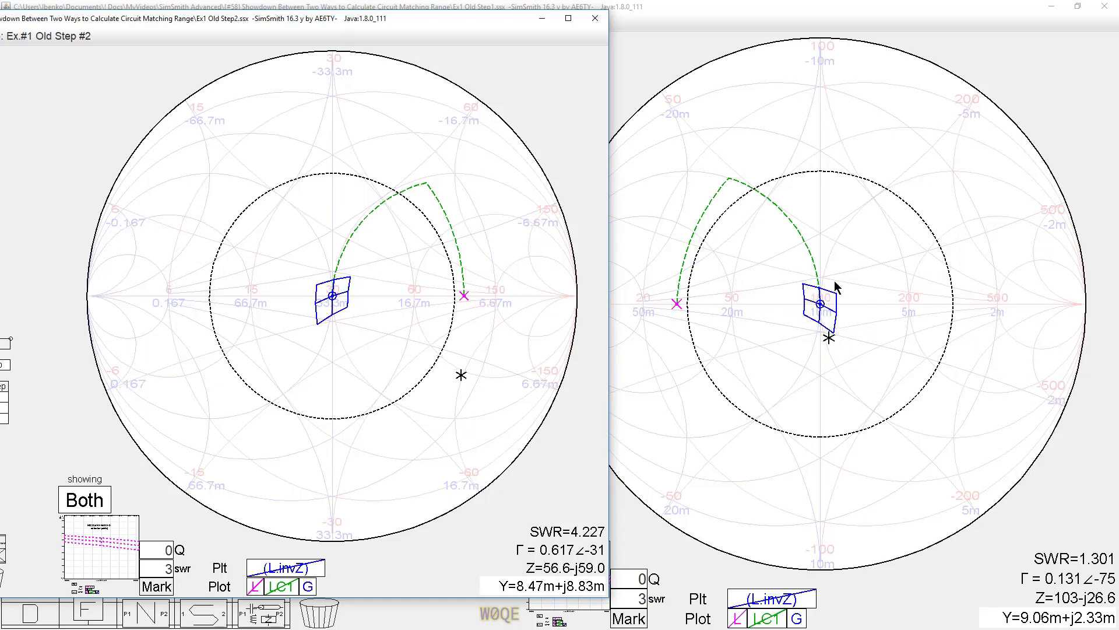
Mark the path start, show Step 2's power readouts in dBW, then close that window
click(463, 295)
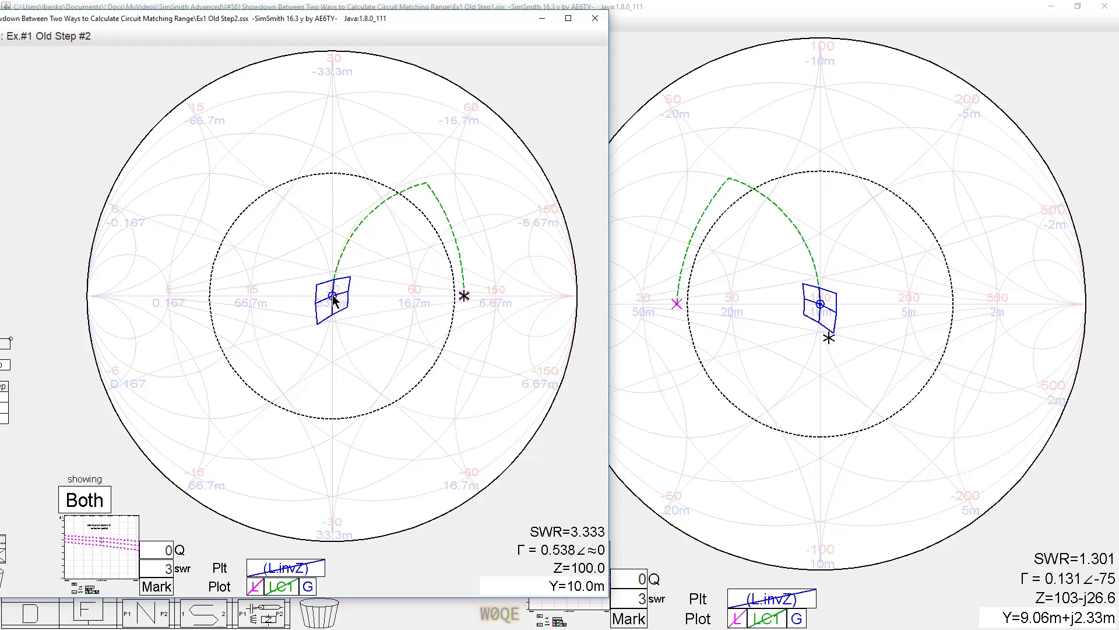
drag(160, 16, 521, 15)
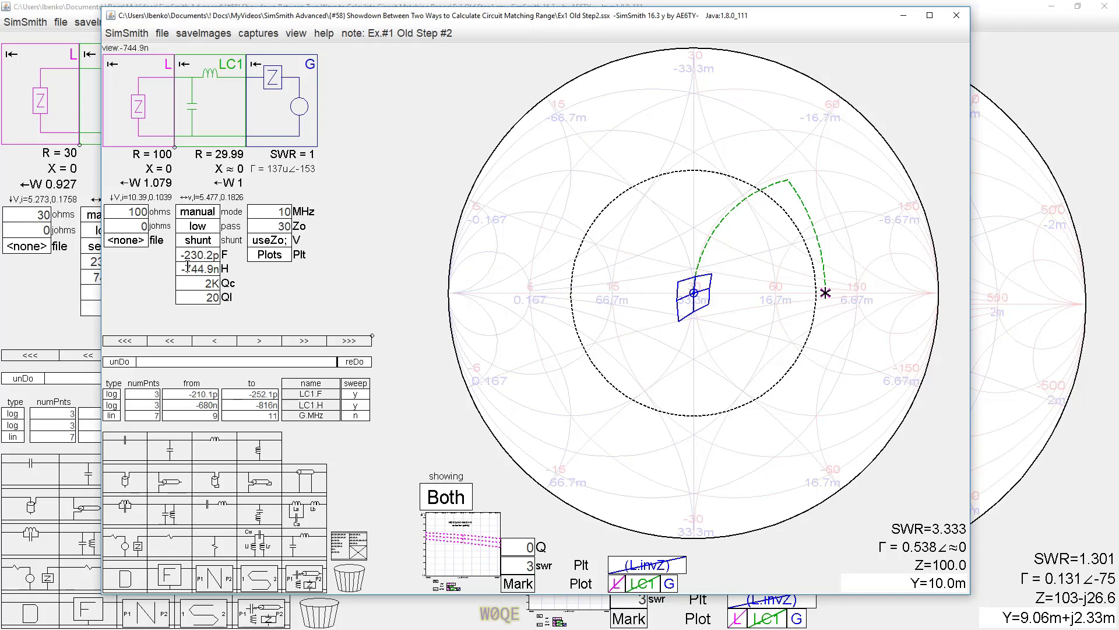
click(135, 185)
click(139, 184)
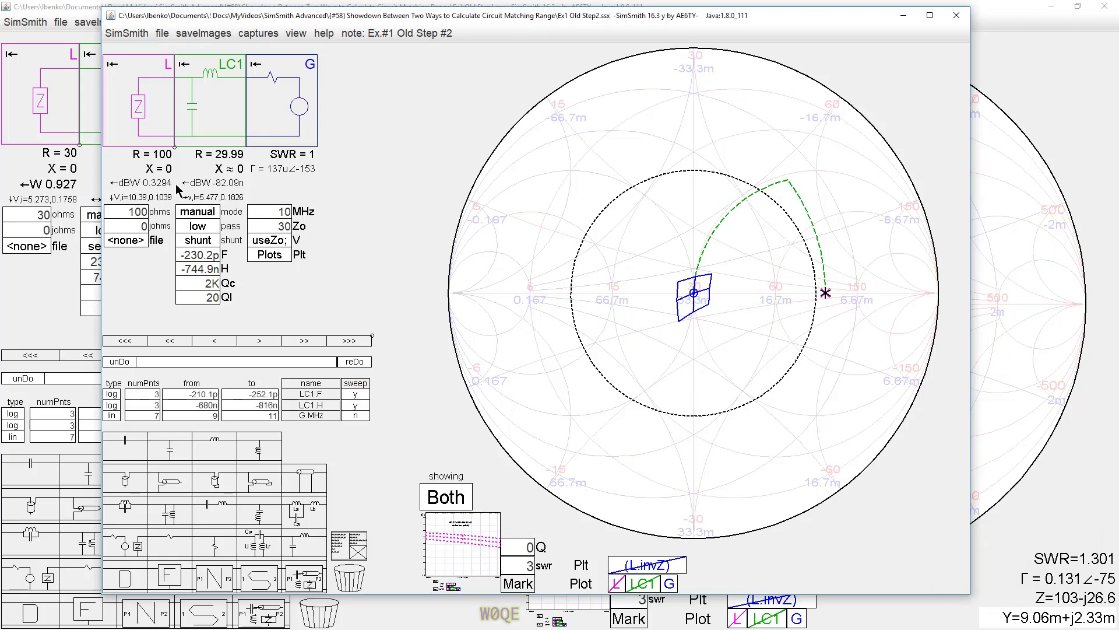
click(956, 17)
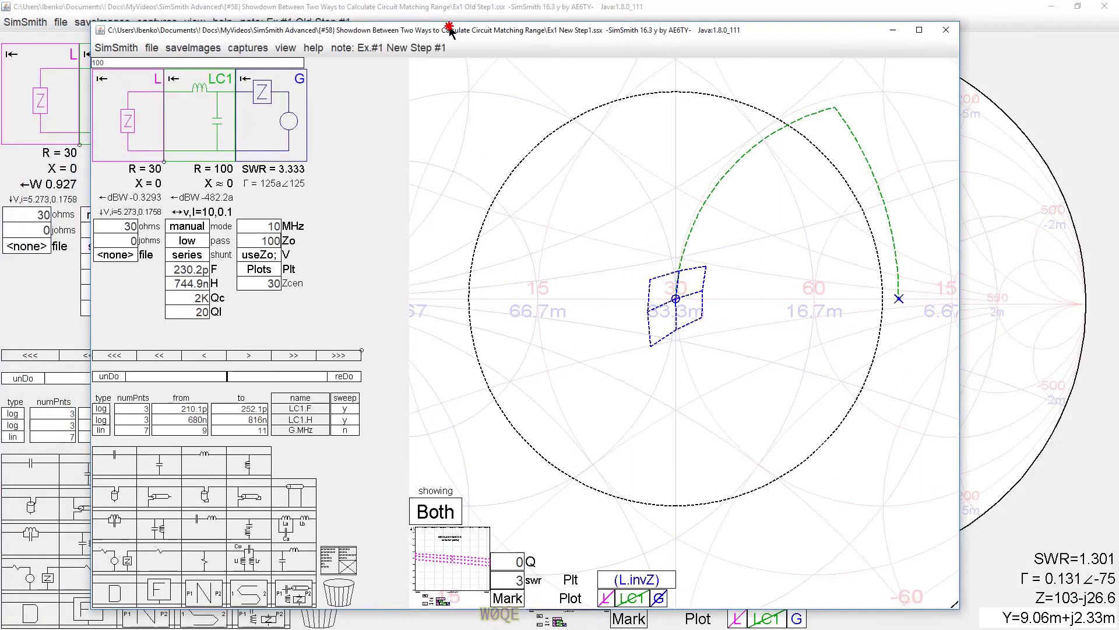
Move the New Step #1 window up-left, widen it, and select the 30 ohm value
drag(451, 30, 409, 26)
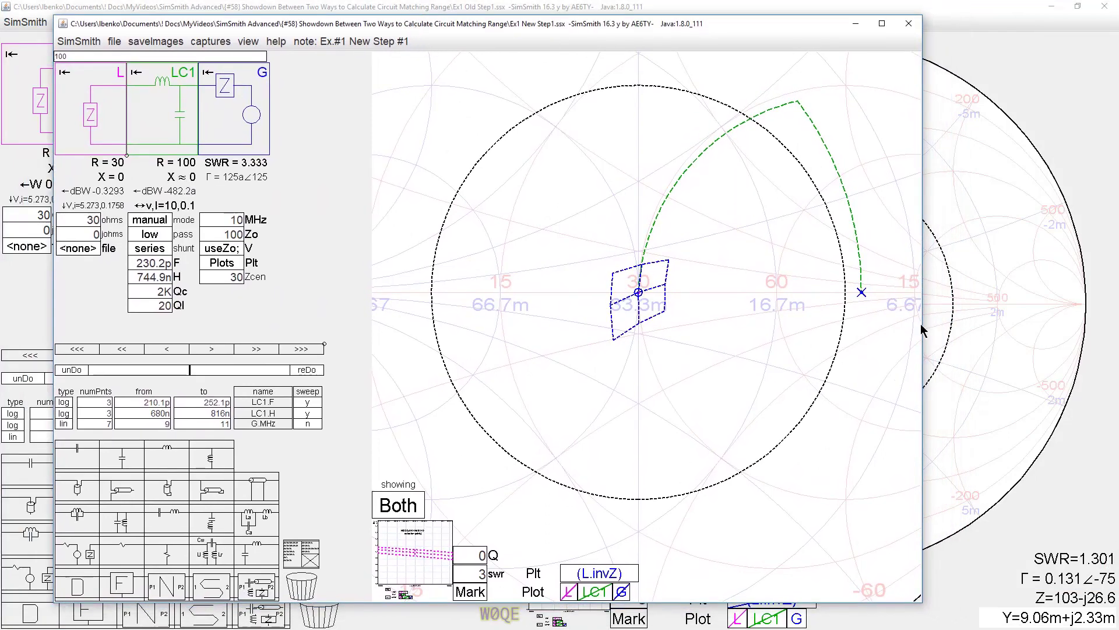
drag(923, 328, 1083, 318)
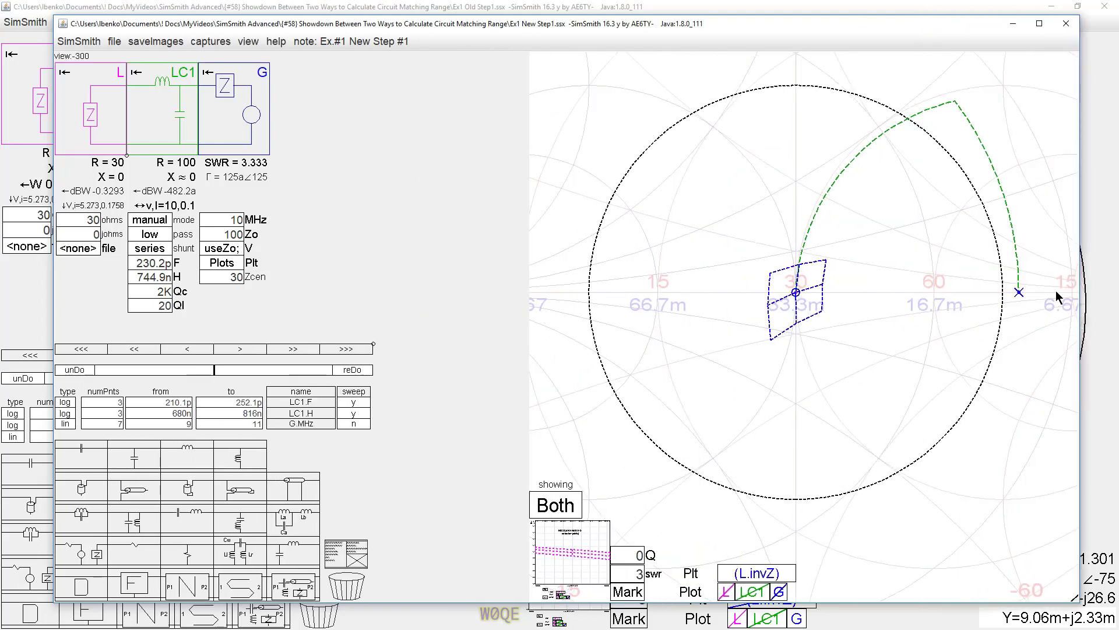
click(90, 221)
Comment out Zcen with // in the generator V script and plot the generator's tolerance grid
click(224, 249)
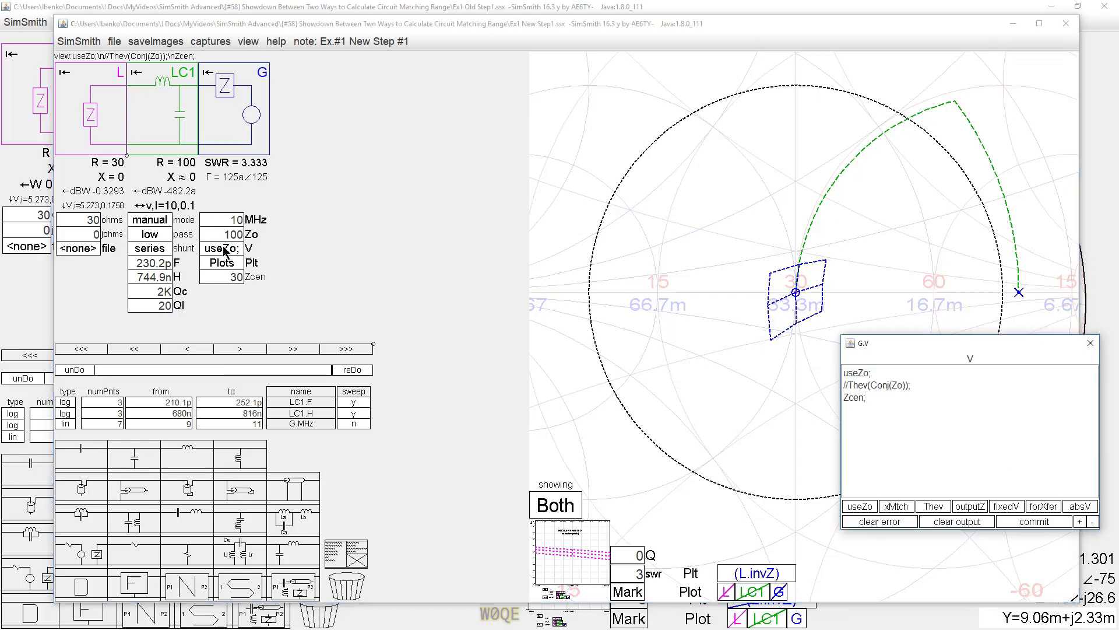
click(843, 399)
text(//)
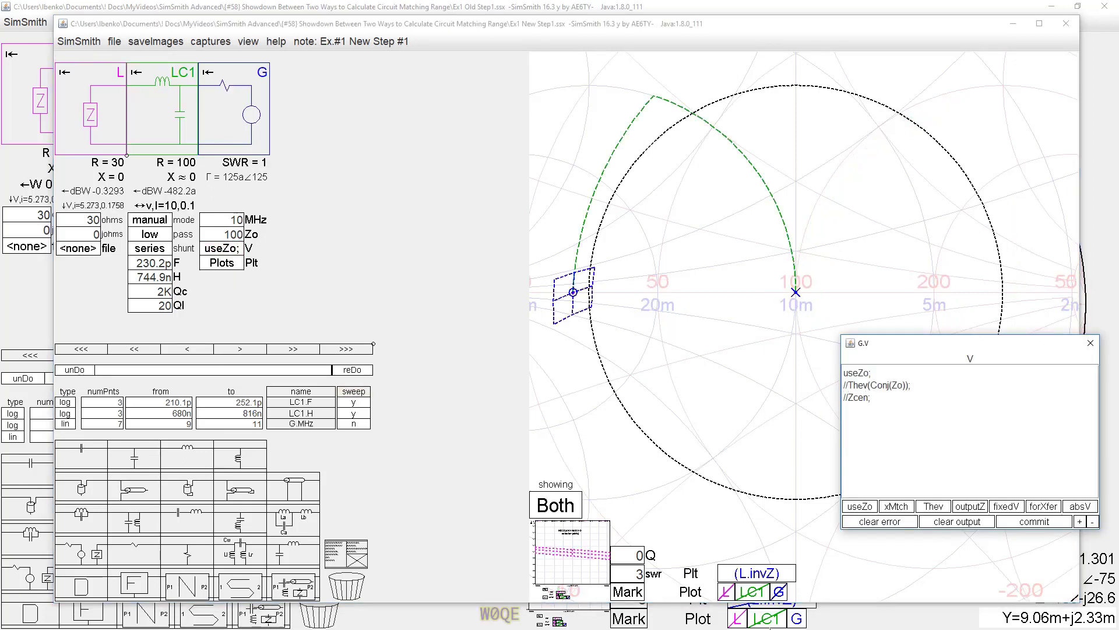
click(1032, 523)
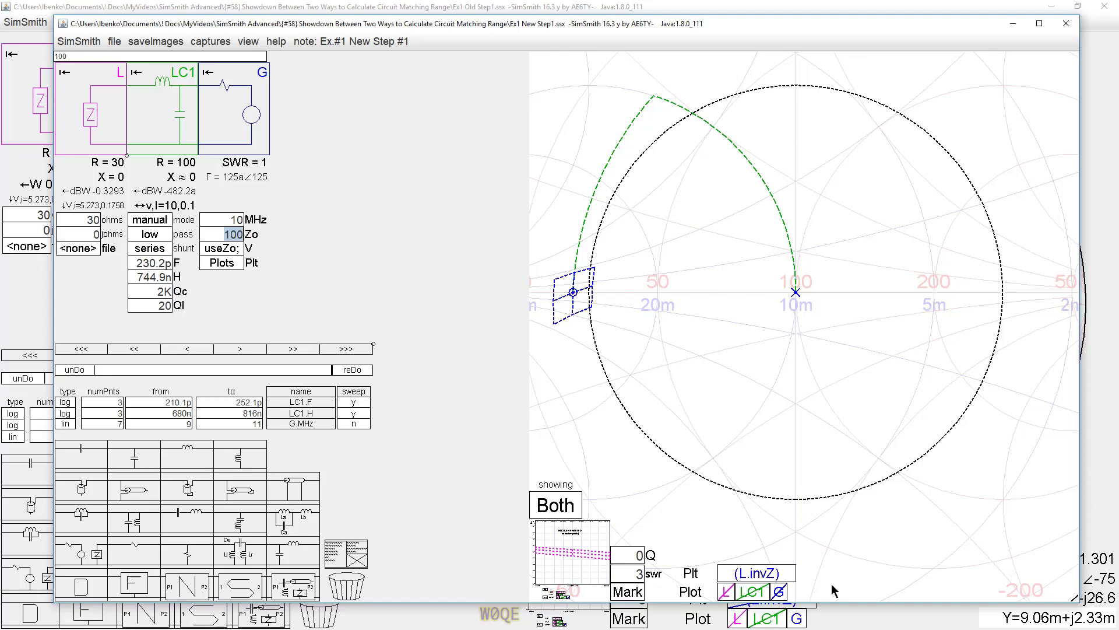
click(779, 592)
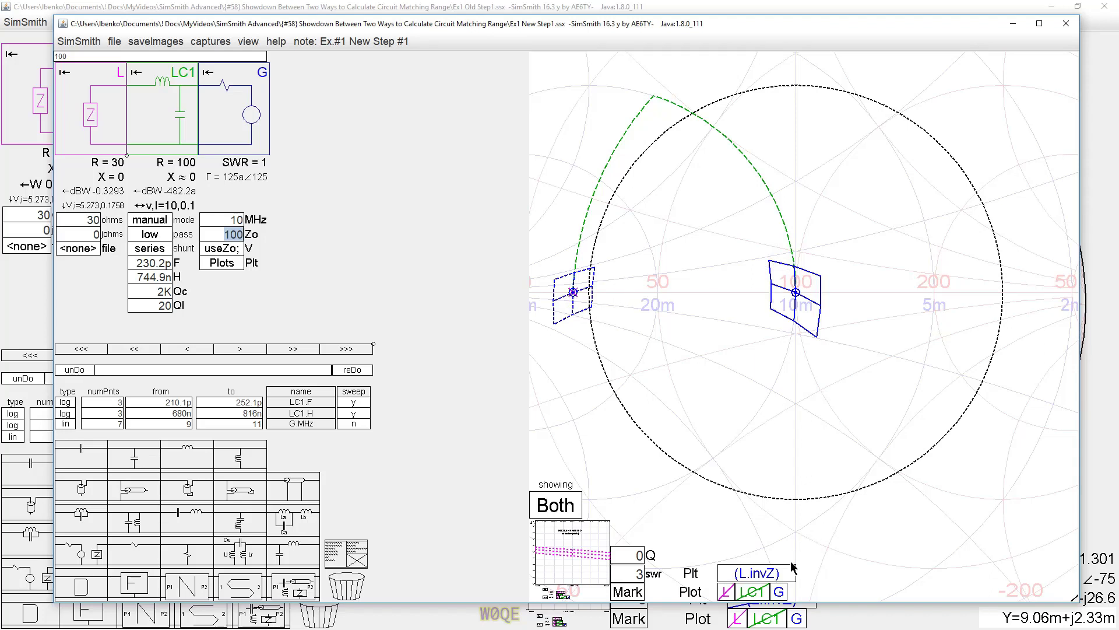
Recolour the (L.invZ) load plot red, toggling the generator grid off and back on
click(780, 591)
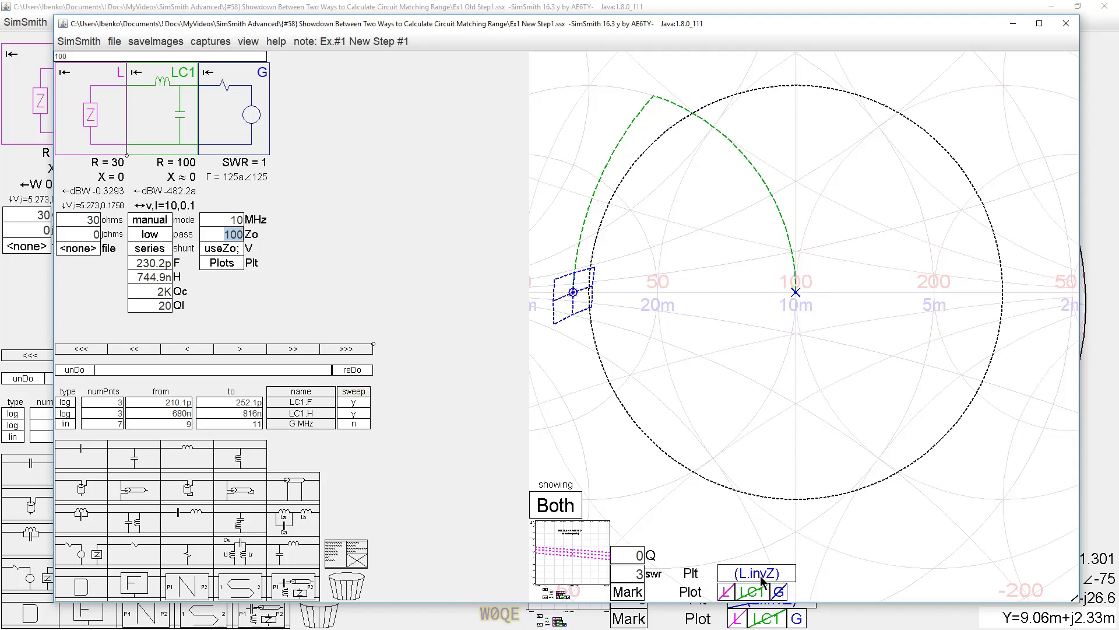
click(760, 577)
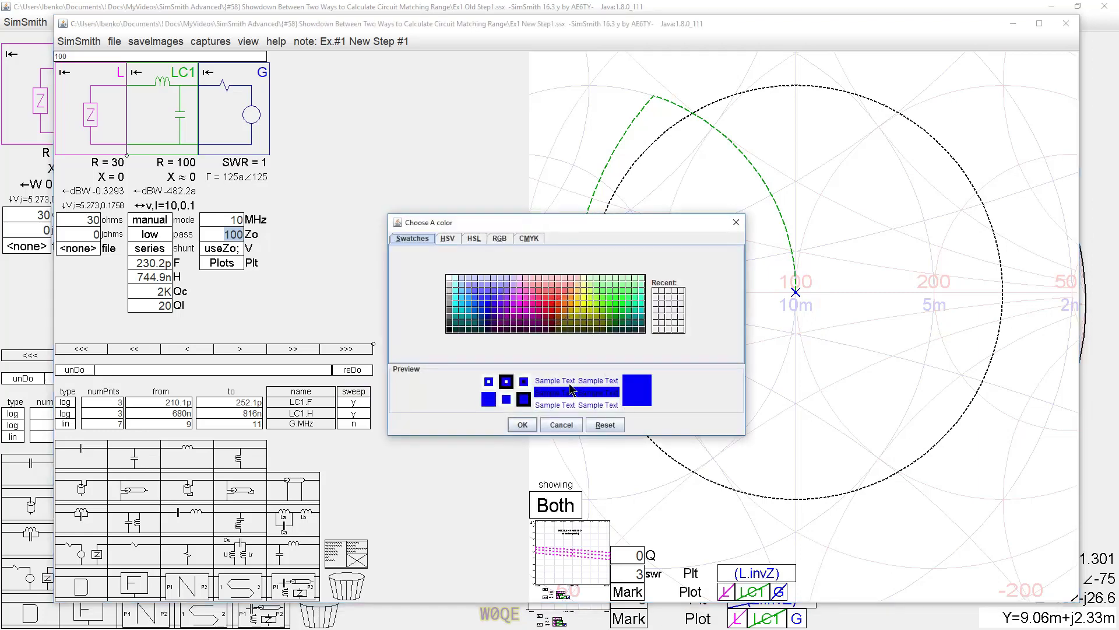
click(563, 307)
click(524, 424)
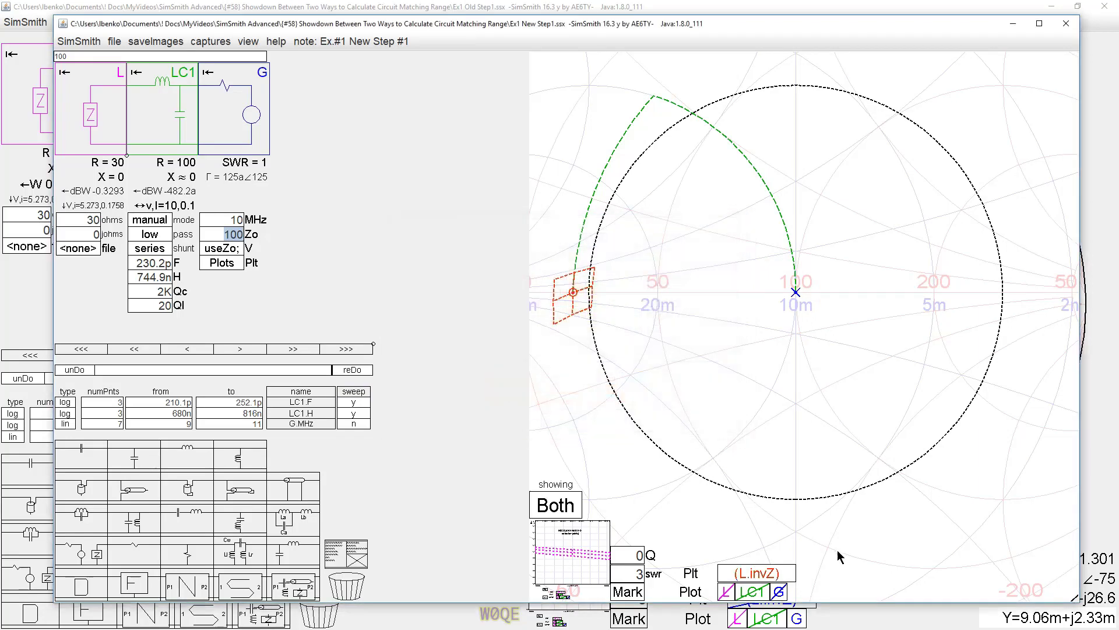
click(781, 592)
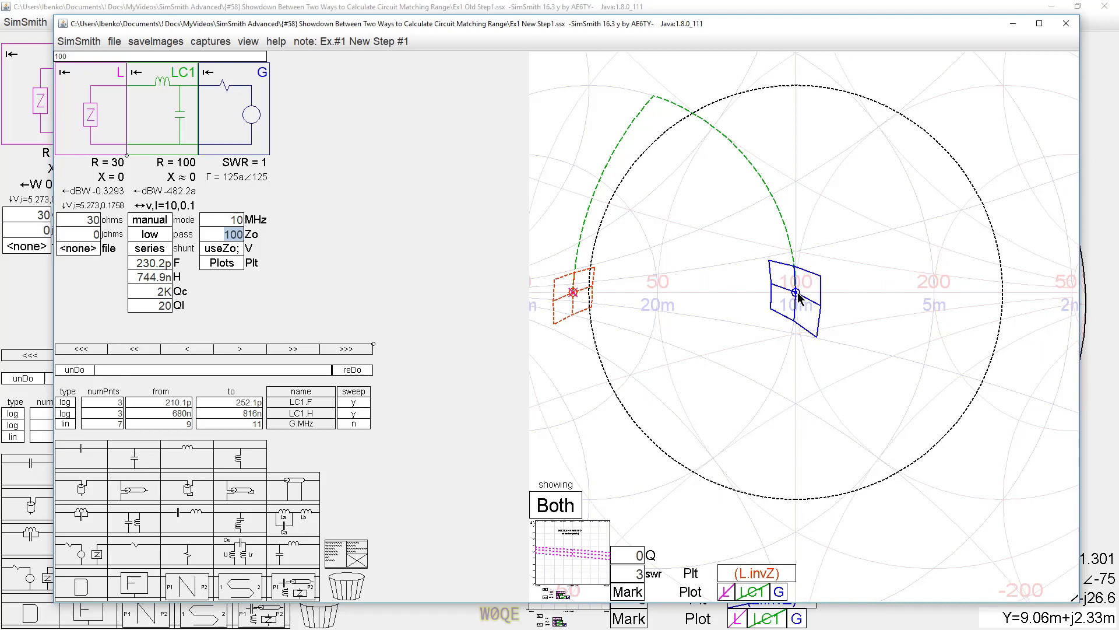
Turn off the generator's G grid in the Plot row so only the red load box shows
click(780, 593)
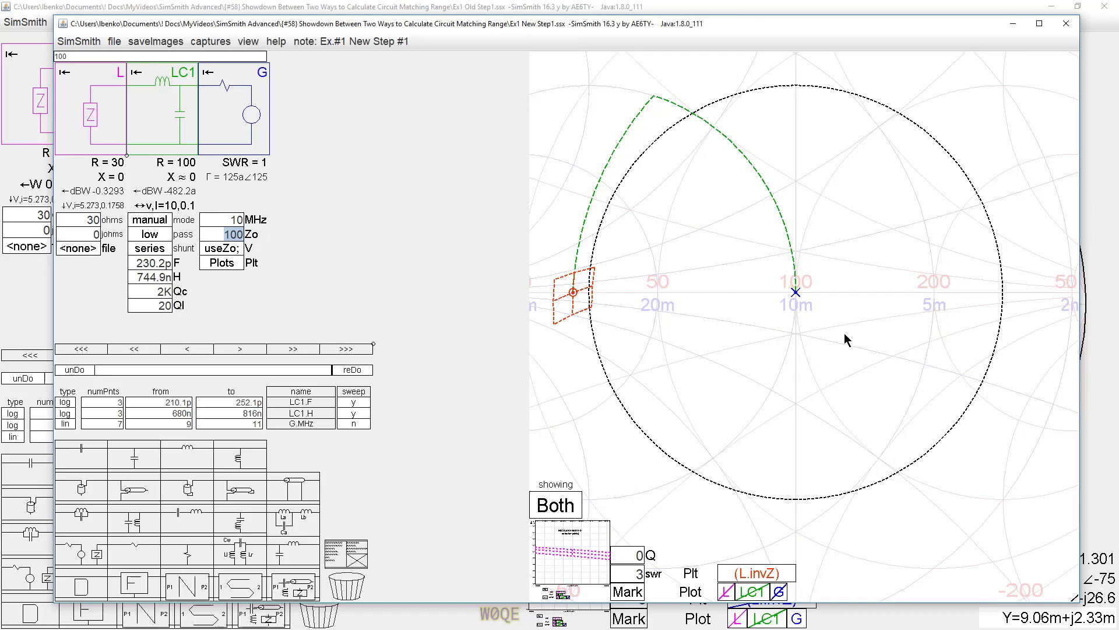
Re-enable the Zcen line in the generator G.V script, recentring the chart on 30 ohms (SWR 3.333)
scroll(842, 344, down, 2)
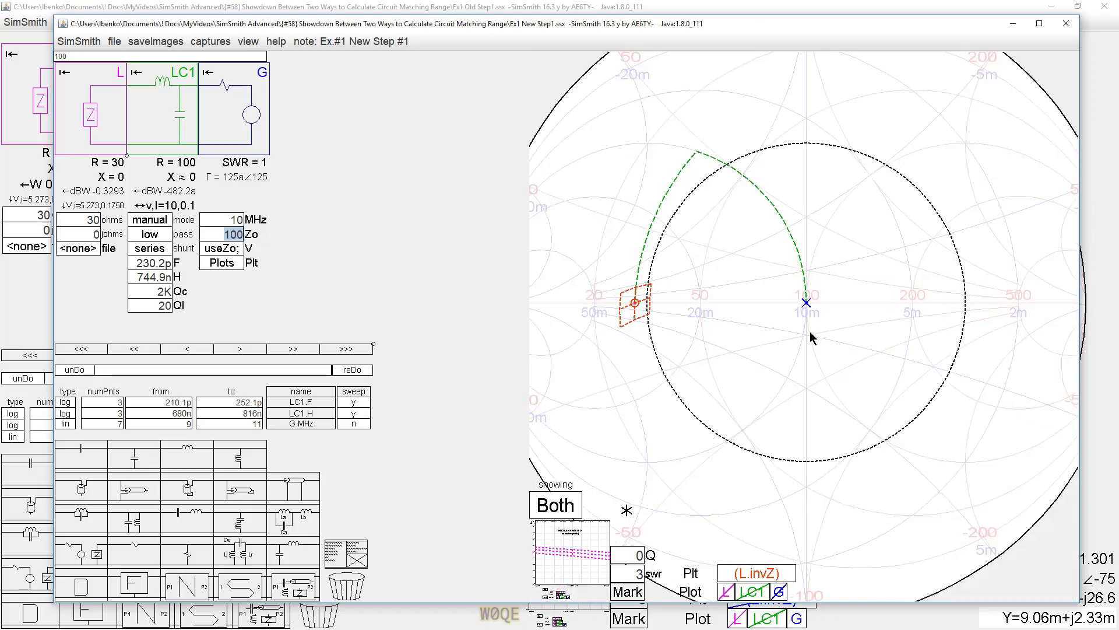
scroll(725, 347, up, 1)
scroll(711, 344, down, 1)
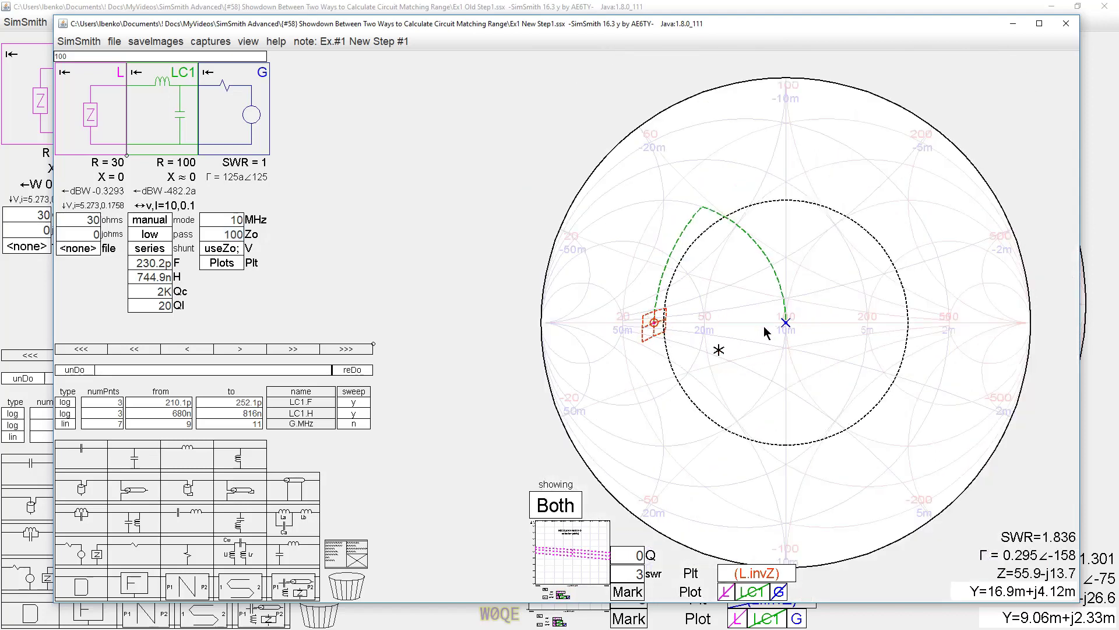
click(222, 249)
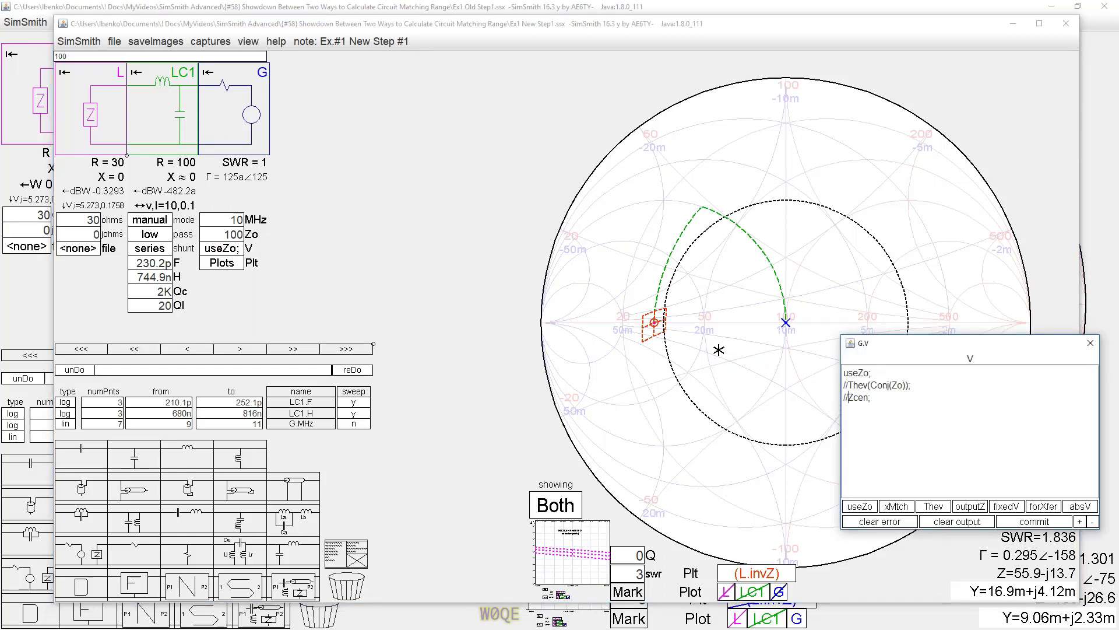
key(BackSpace)
key(BackSpace)
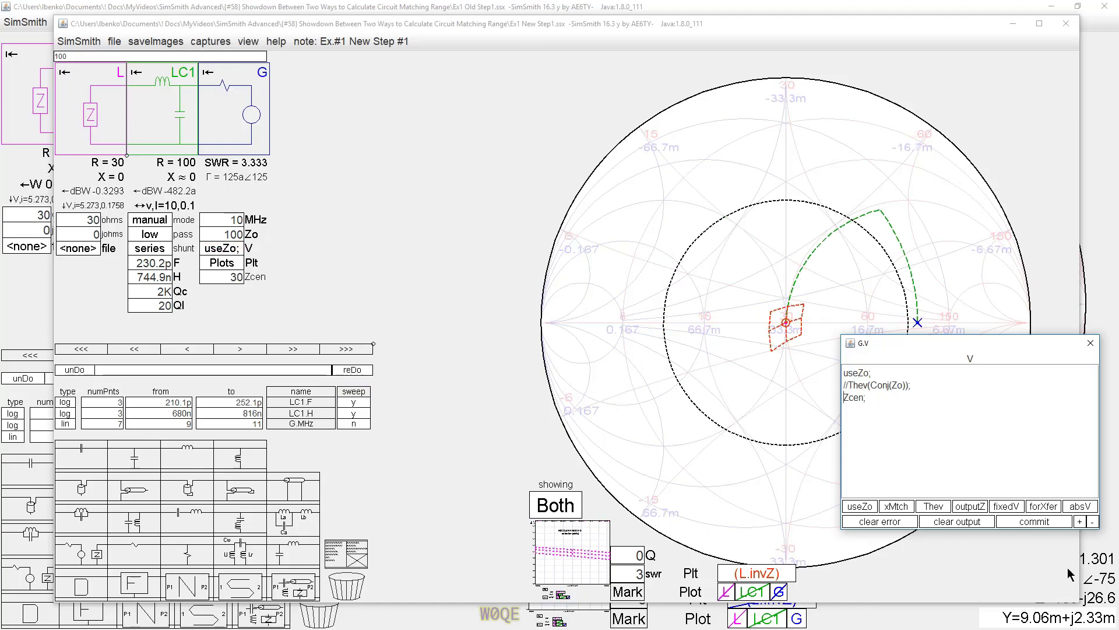
click(1034, 523)
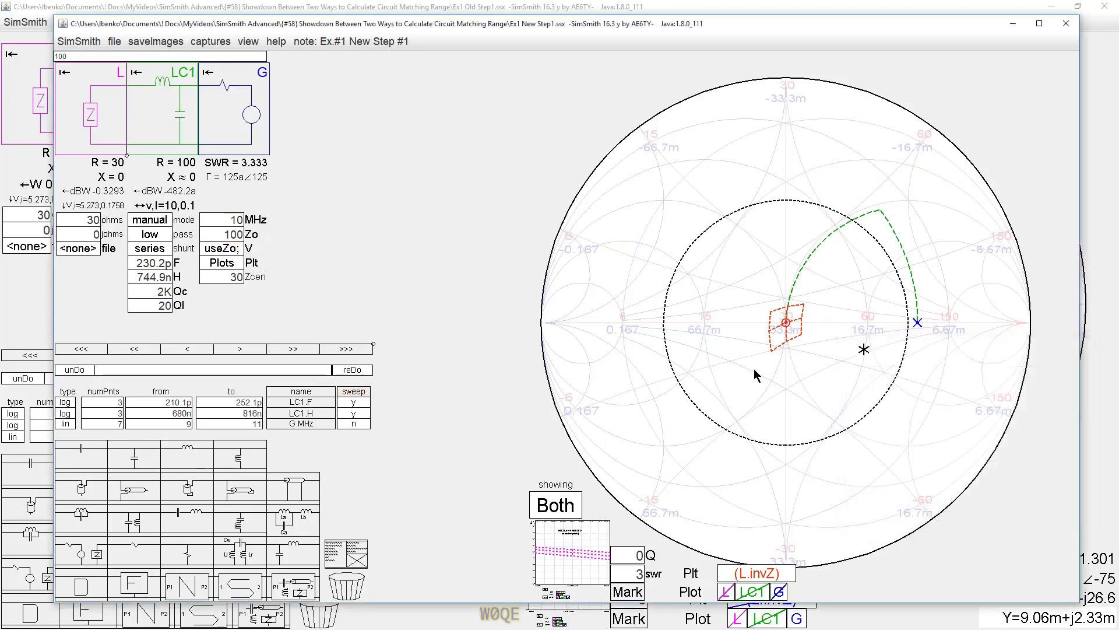